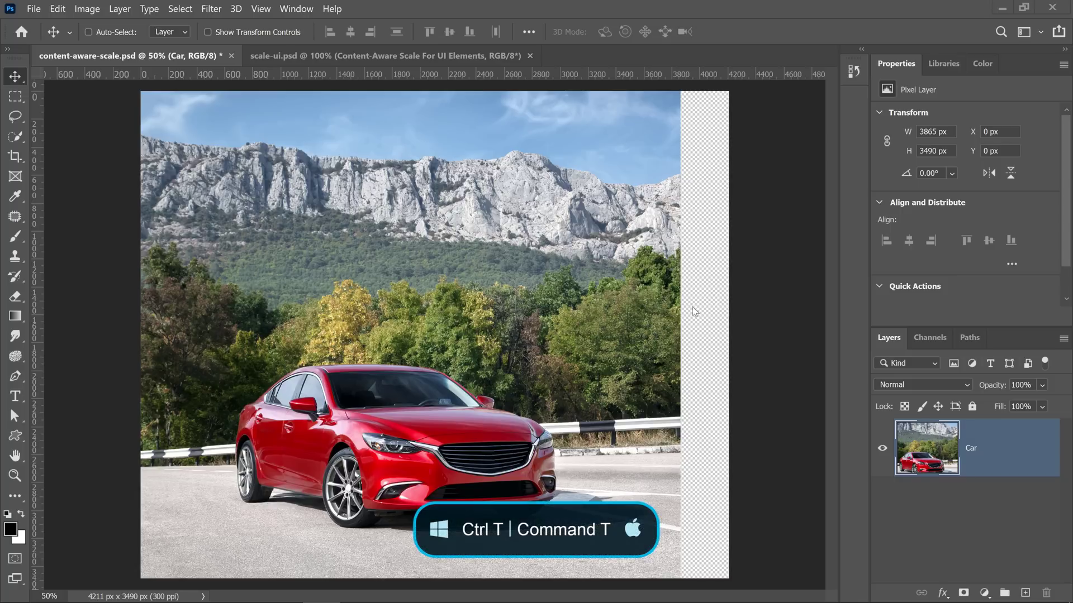
# Step: Try widening the car photo with Free Transform, then Content-Aware Scale, cancelling both
pyautogui.hotkey('ctrl', 't')
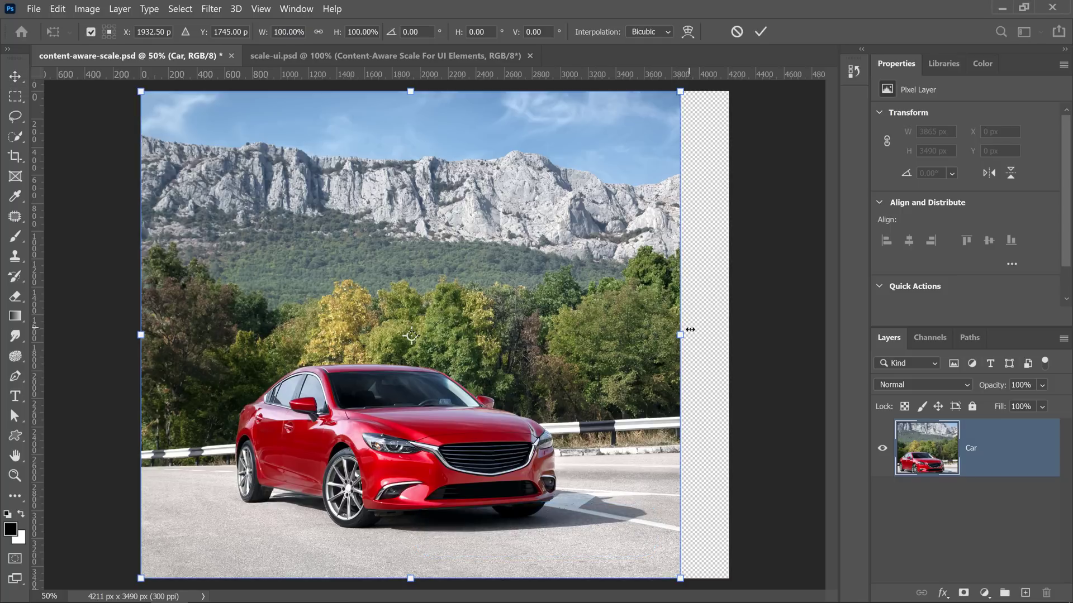
pyautogui.moveTo(684, 337); pyautogui.dragTo(629, 348)
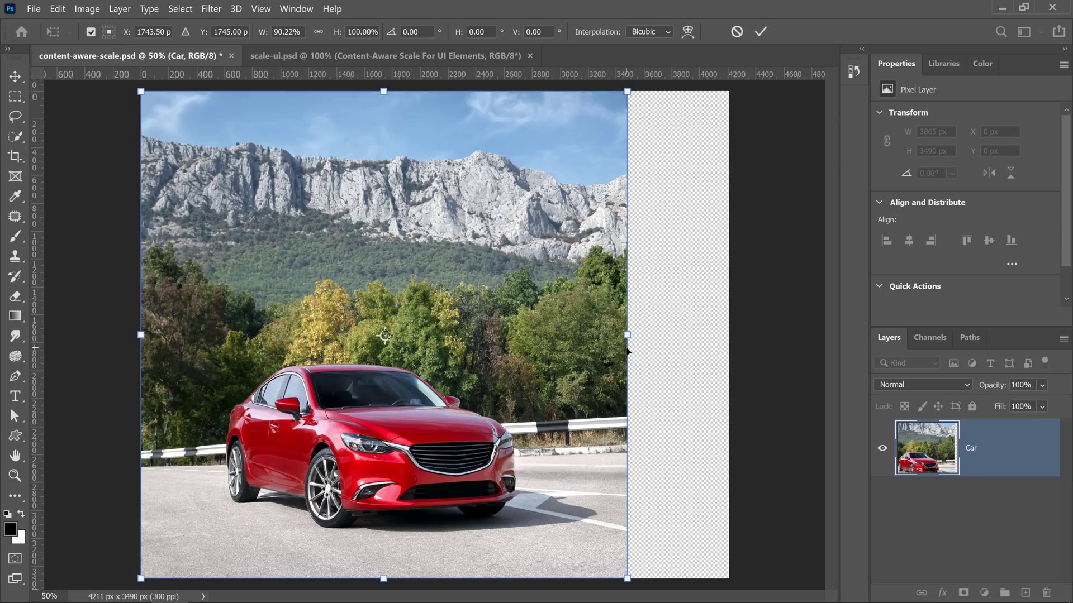
pyautogui.press('Escape')
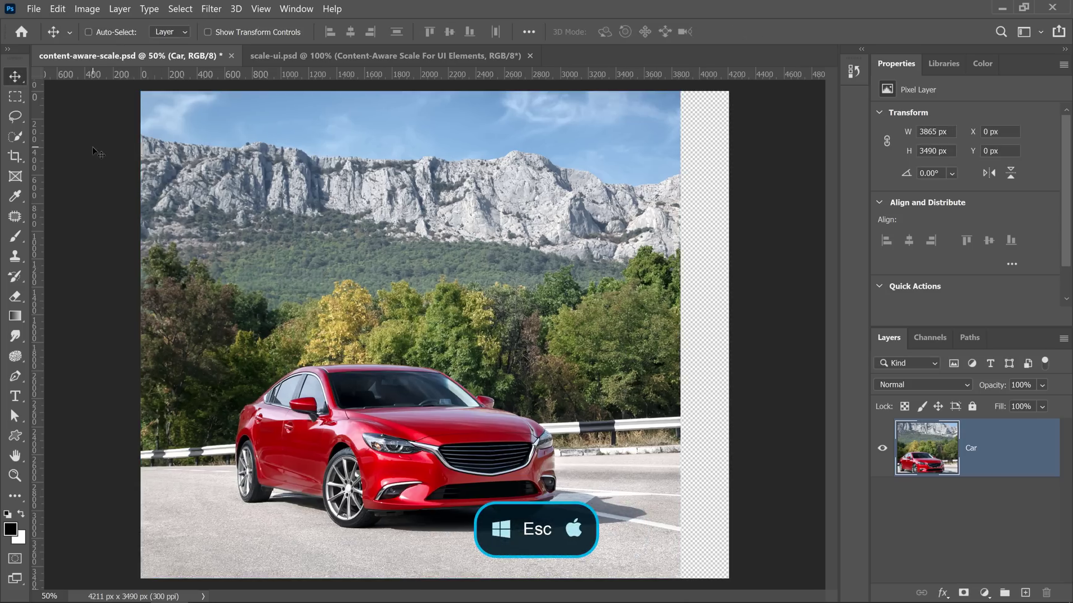
pyautogui.click(57, 9)
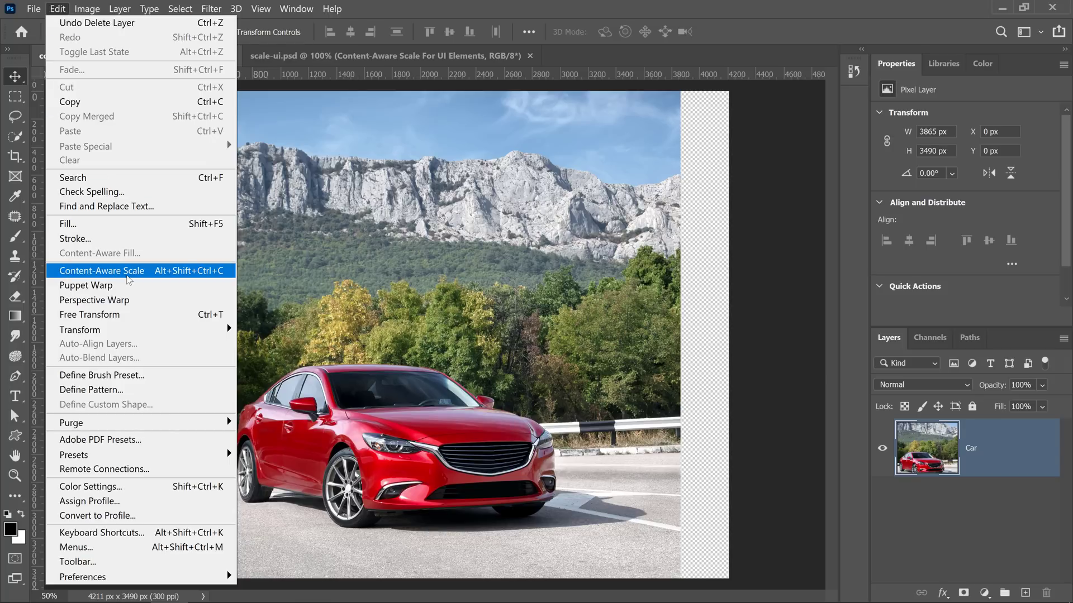
pyautogui.click(128, 272)
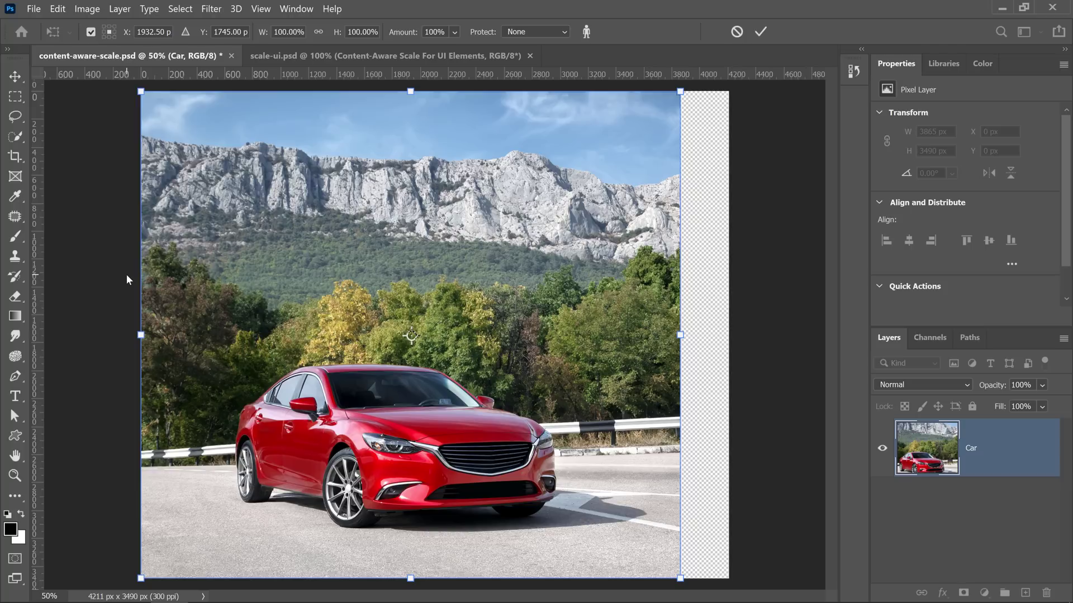
pyautogui.moveTo(683, 334); pyautogui.dragTo(526, 348)
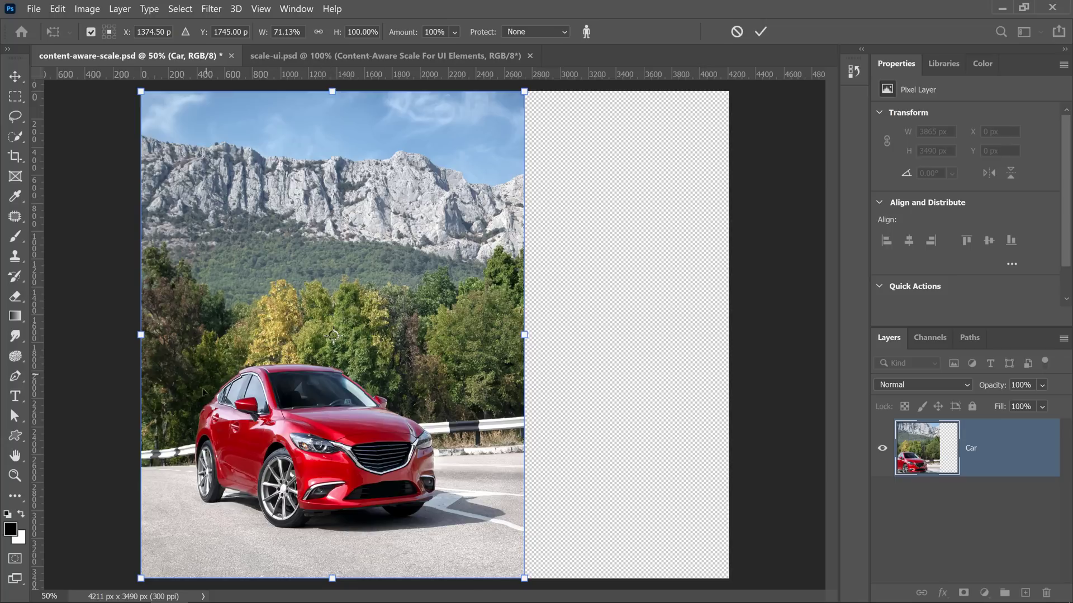
pyautogui.moveTo(525, 335); pyautogui.dragTo(701, 336)
pyautogui.press('Escape')
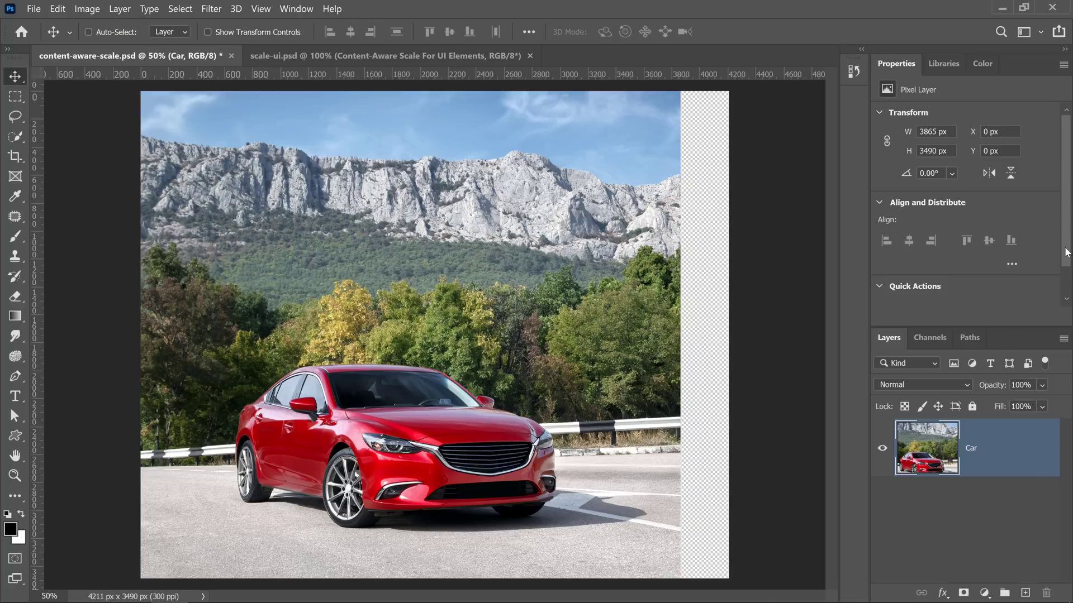
# Step: Save the car selection as a channel named 'Car' and deselect
pyautogui.scroll(-2, 1067, 251)
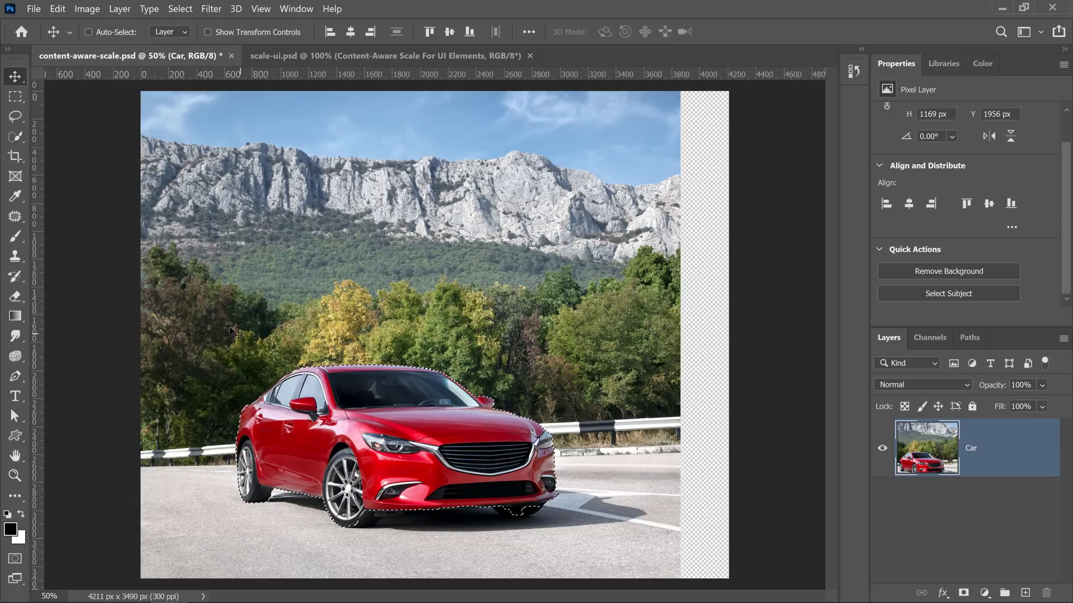
pyautogui.click(180, 9)
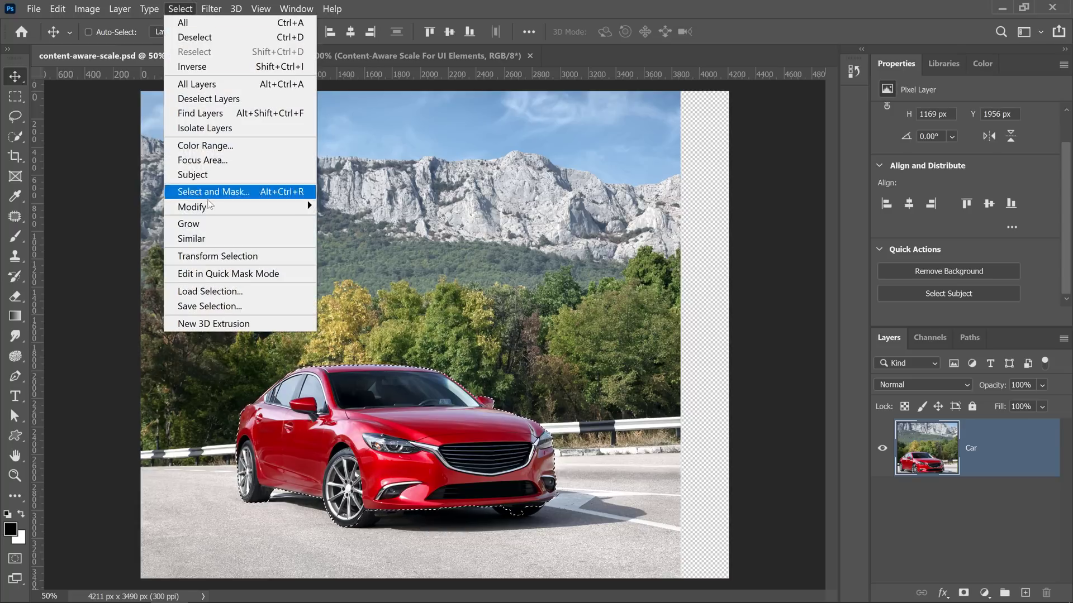
pyautogui.click(226, 309)
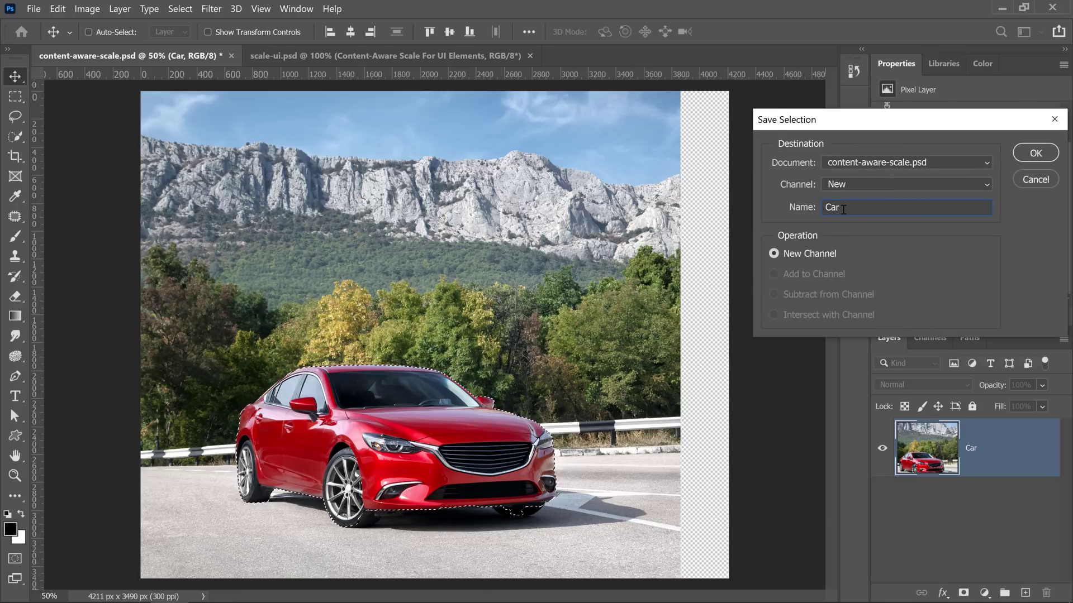
pyautogui.click(1034, 155)
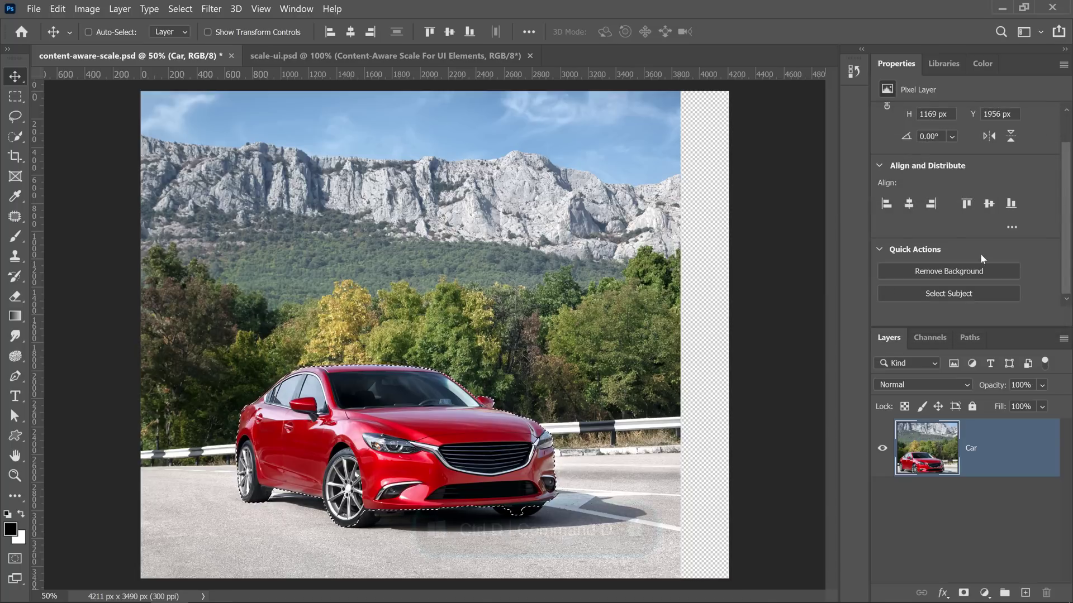
pyautogui.hotkey('ctrl', 'd')
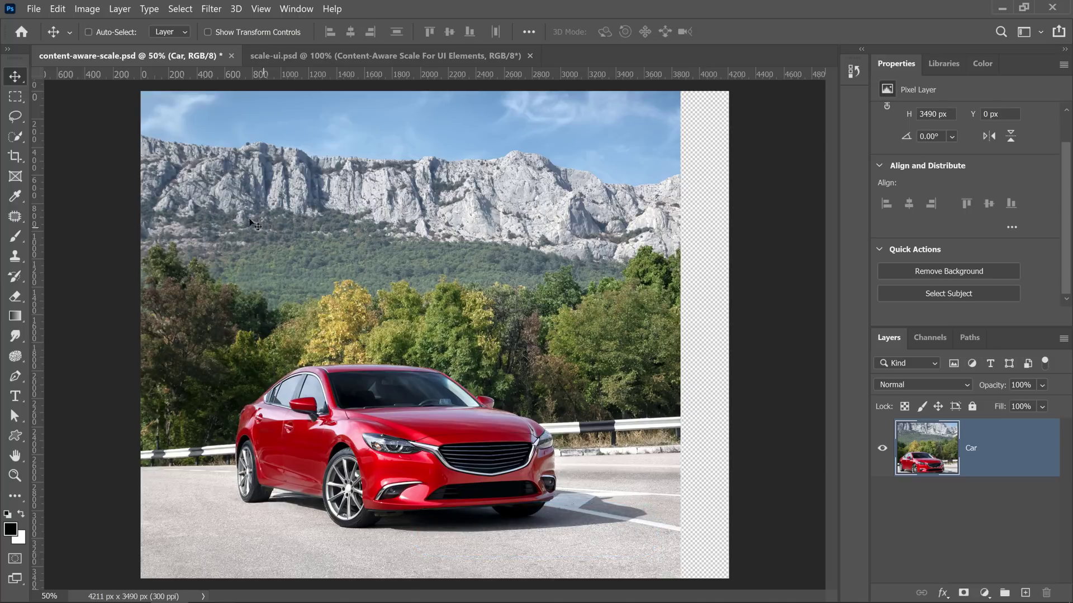
# Step: Content-aware scale the photo wider to the right, with the Car channel protecting the car
pyautogui.click(56, 9)
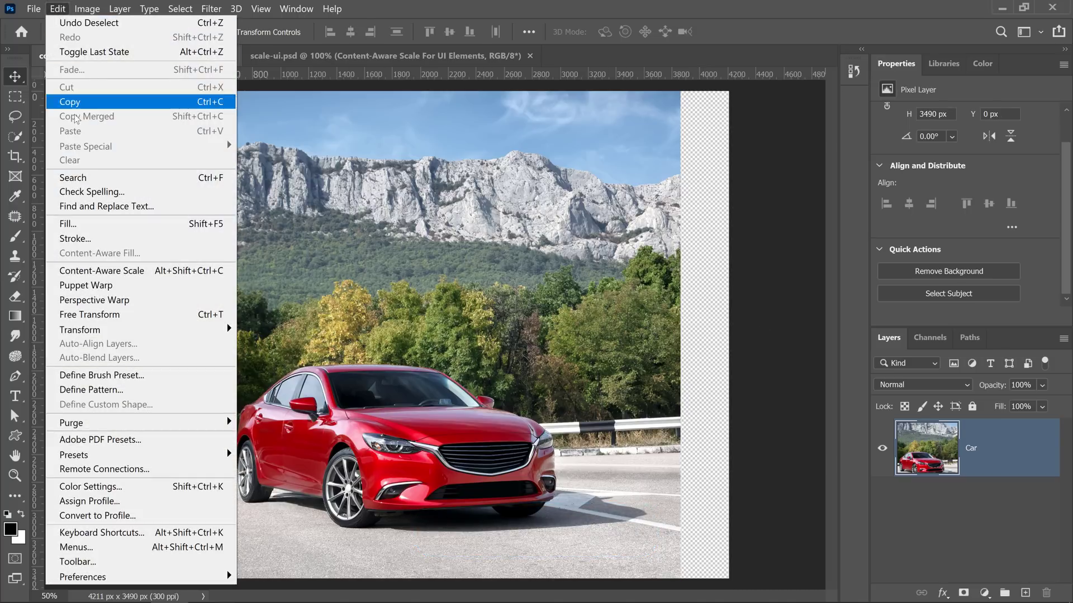
pyautogui.click(125, 271)
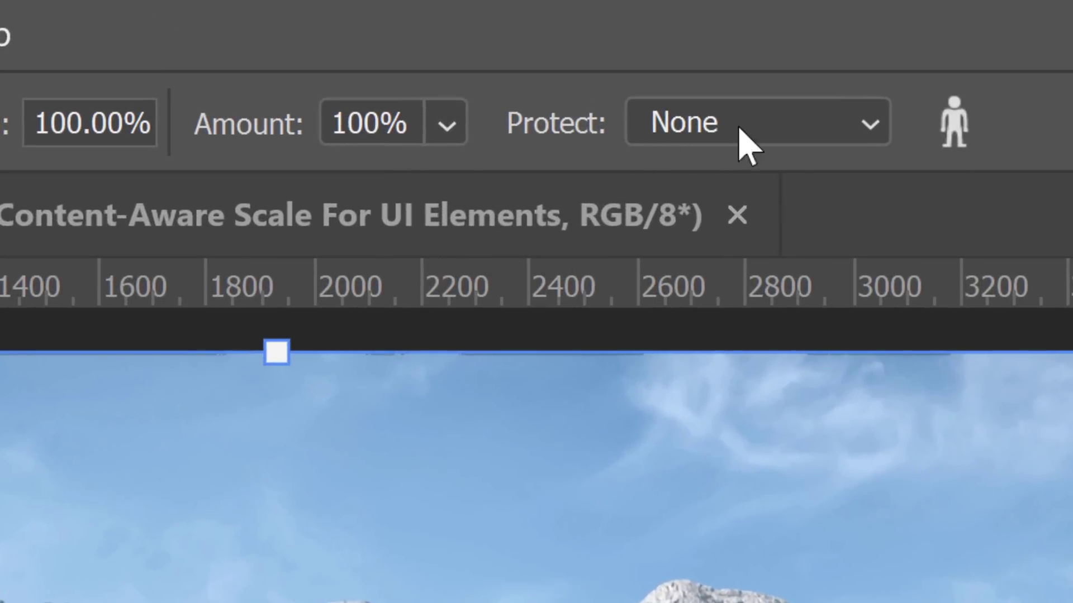
pyautogui.click(868, 120)
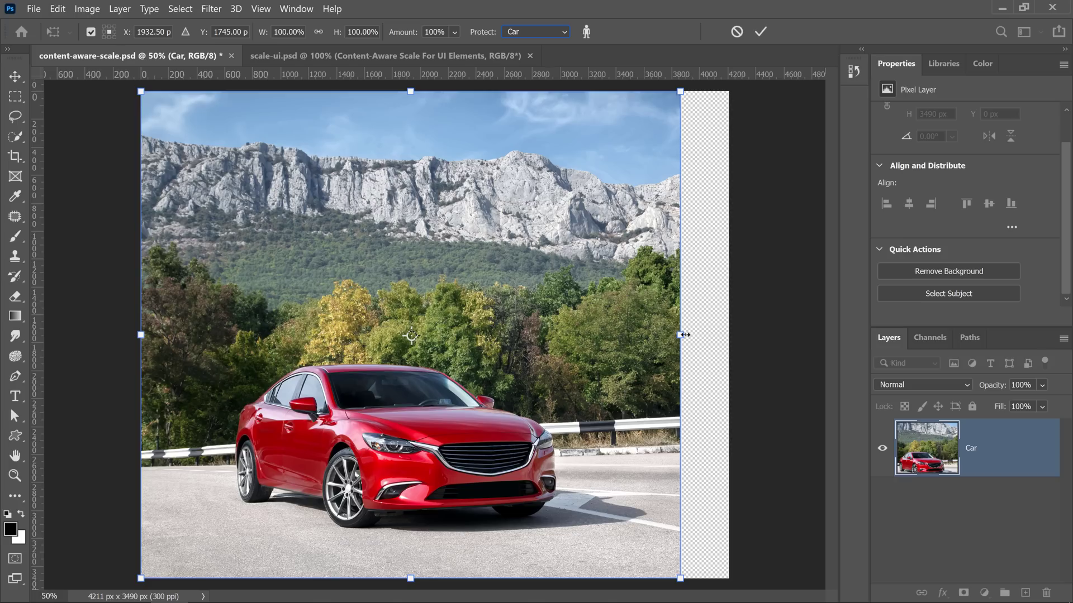
pyautogui.moveTo(683, 338); pyautogui.dragTo(728, 338)
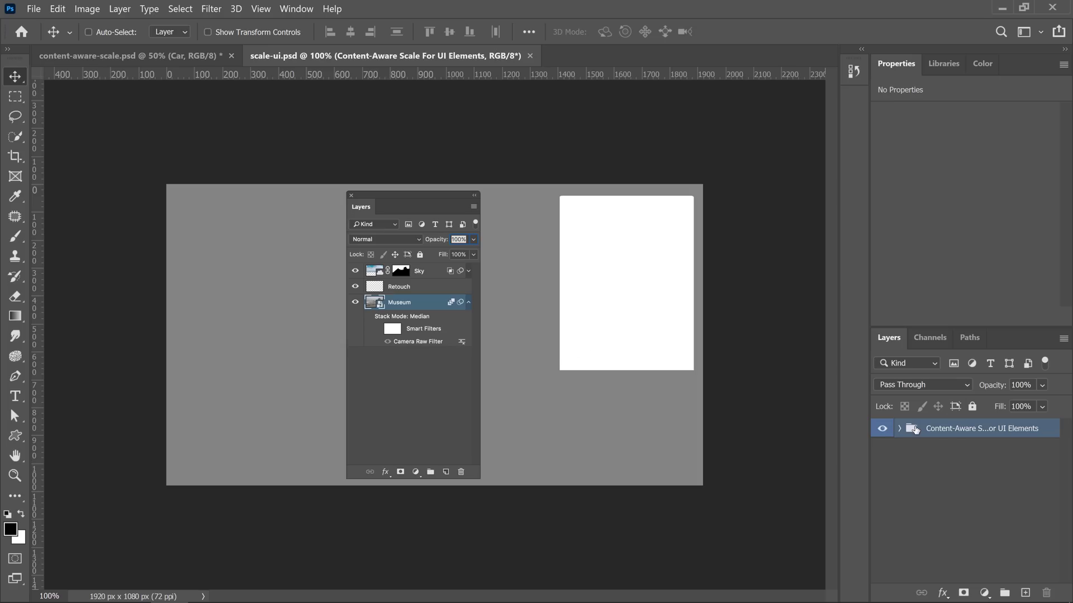
# Step: Select the Panel layer in its group and move the Layers-panel graphic left
pyautogui.click(900, 429)
pyautogui.click(948, 466)
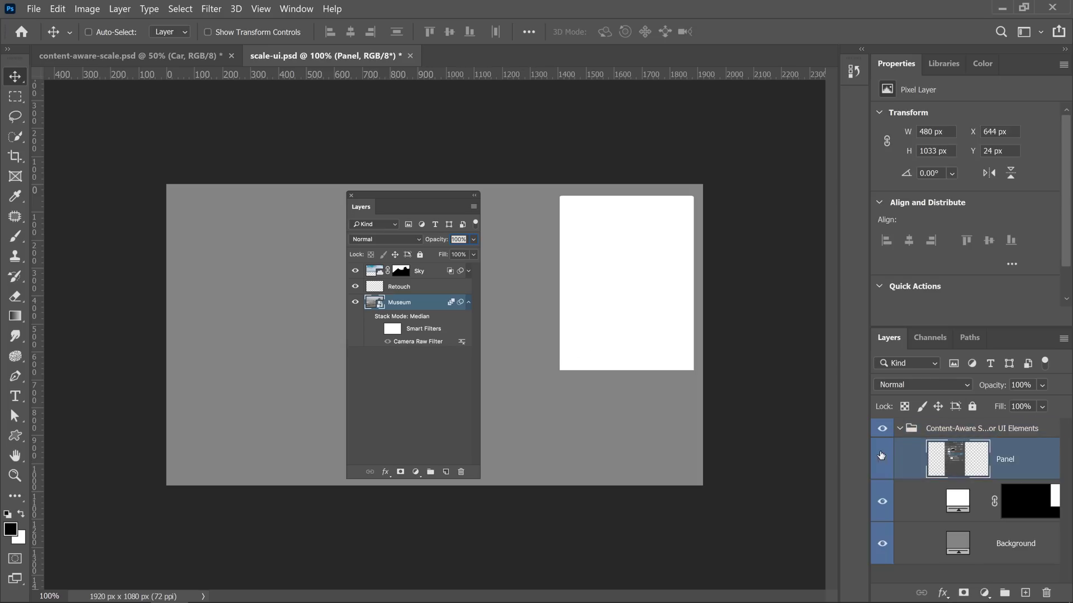
pyautogui.moveTo(613, 306); pyautogui.dragTo(401, 306)
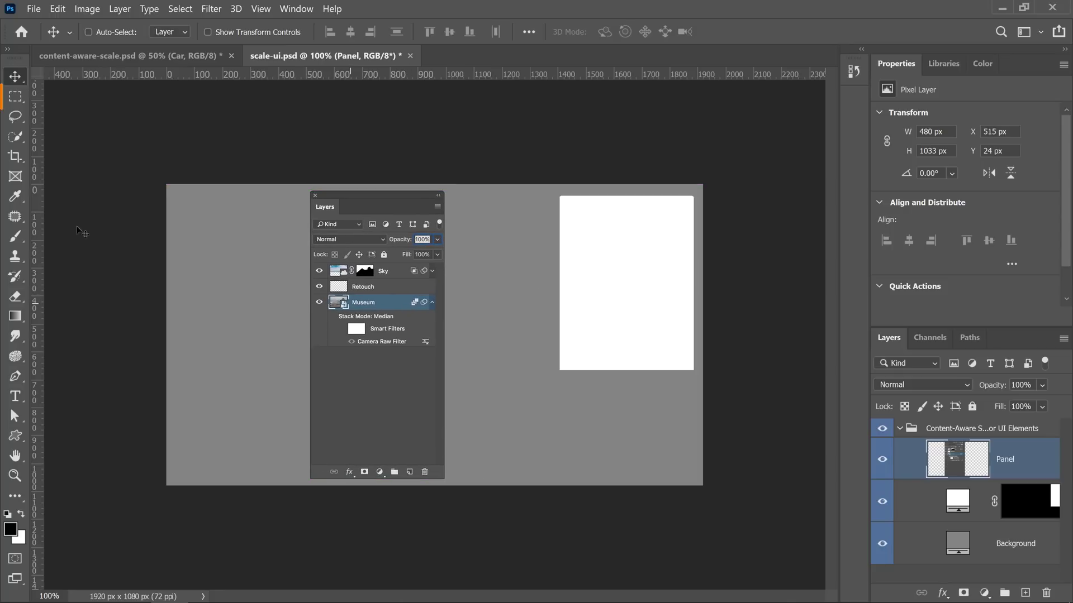
# Step: Delete the panel's empty middle, move the footer bar up beneath the layer list, and deselect
pyautogui.click(10, 101)
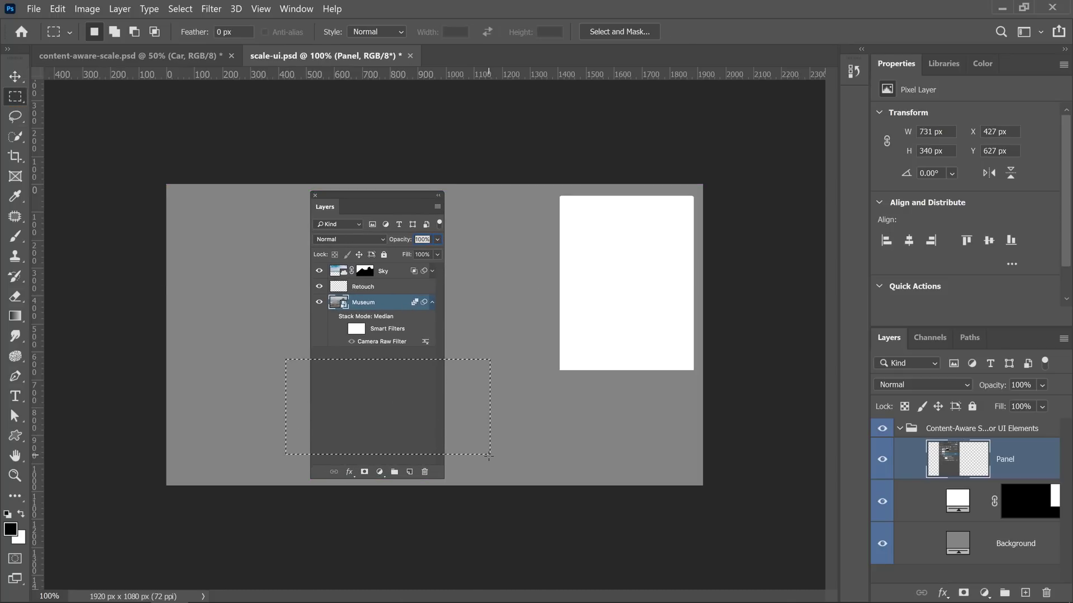
pyautogui.press('Delete')
pyautogui.moveTo(475, 485); pyautogui.dragTo(238, 440)
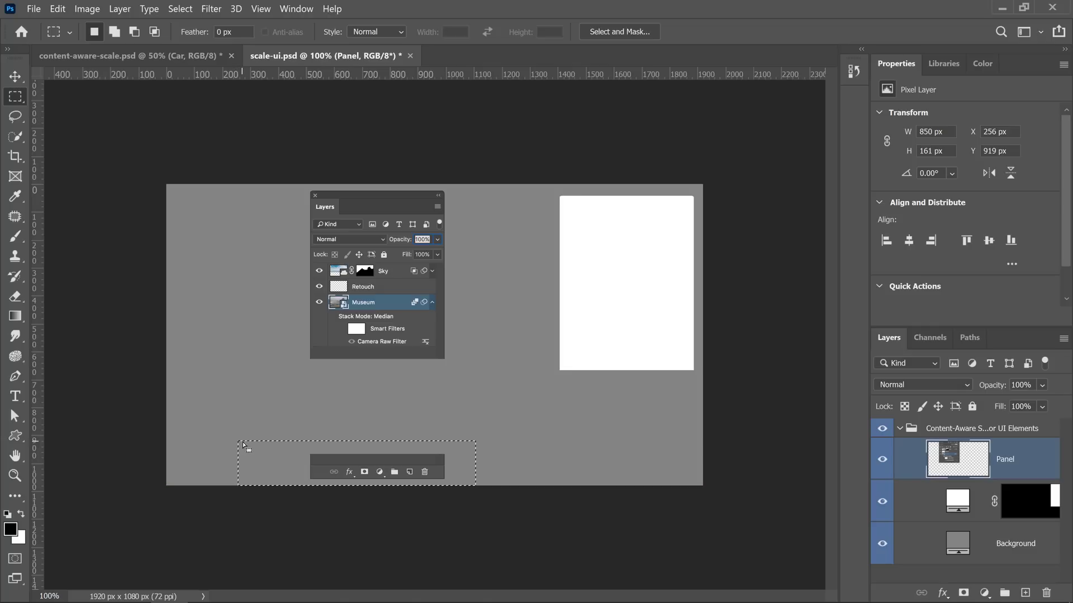
pyautogui.press('v')
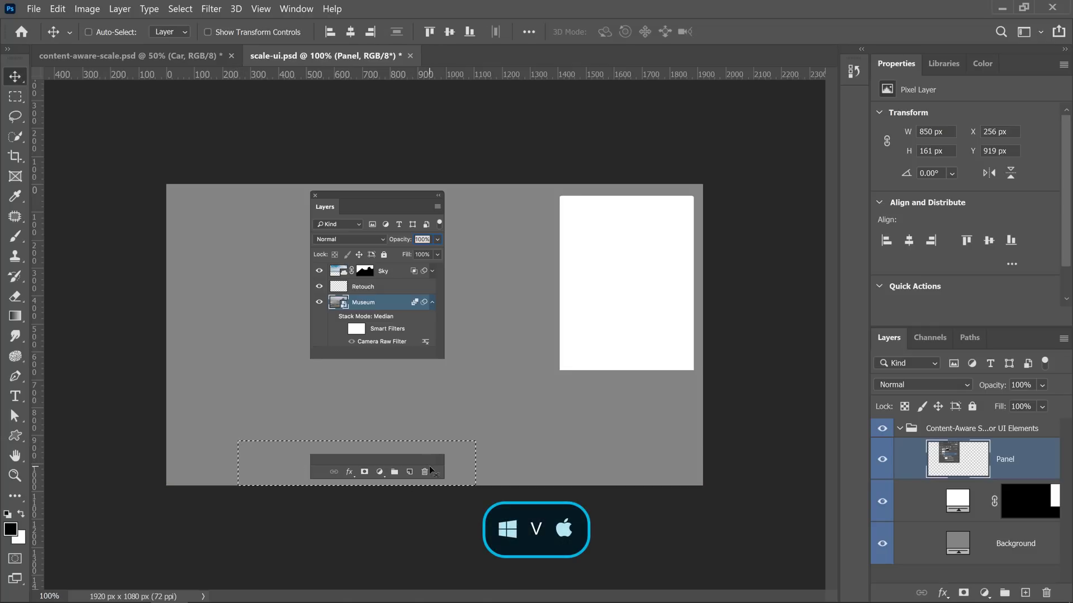
pyautogui.moveTo(431, 469); pyautogui.dragTo(635, 357)
pyautogui.hotkey('ctrl', 'd')
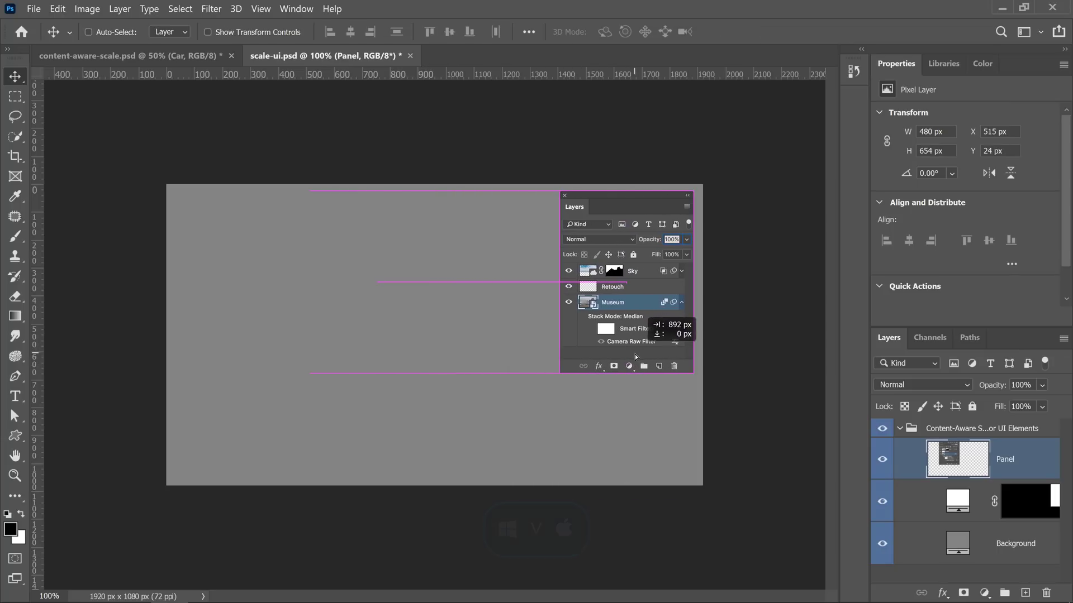
# Step: Undo the manual shortening to bring the panel graphic back to full height
pyautogui.hotkey('ctrl', 'z')
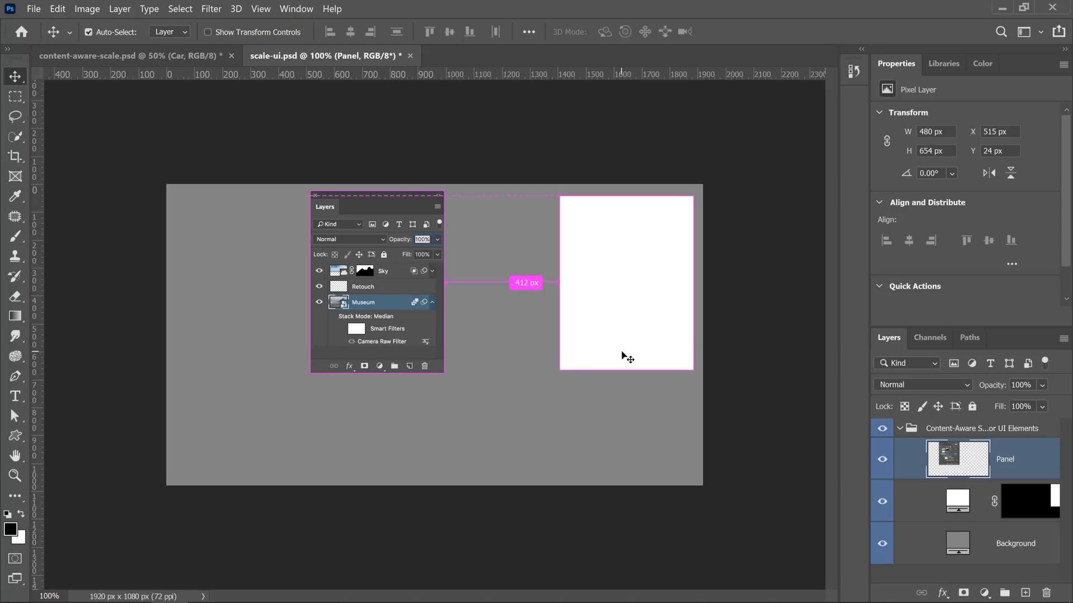
pyautogui.hotkey('ctrl', 'z')
pyautogui.hotkey('ctrl', 'z')
pyautogui.press('ctrl')
pyautogui.hotkey('ctrl', 'd')
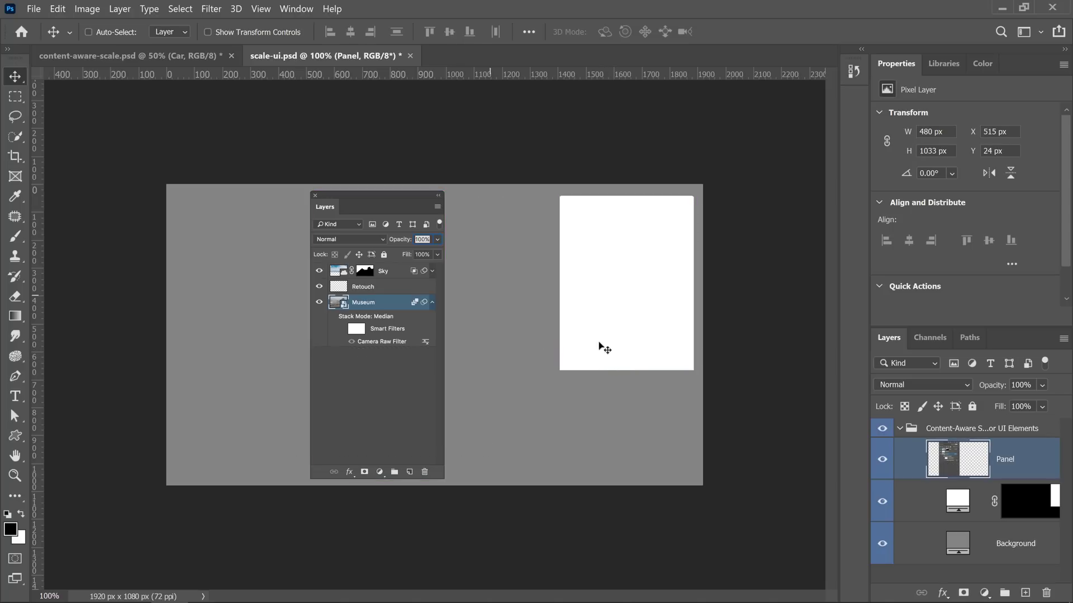
pyautogui.click(58, 13)
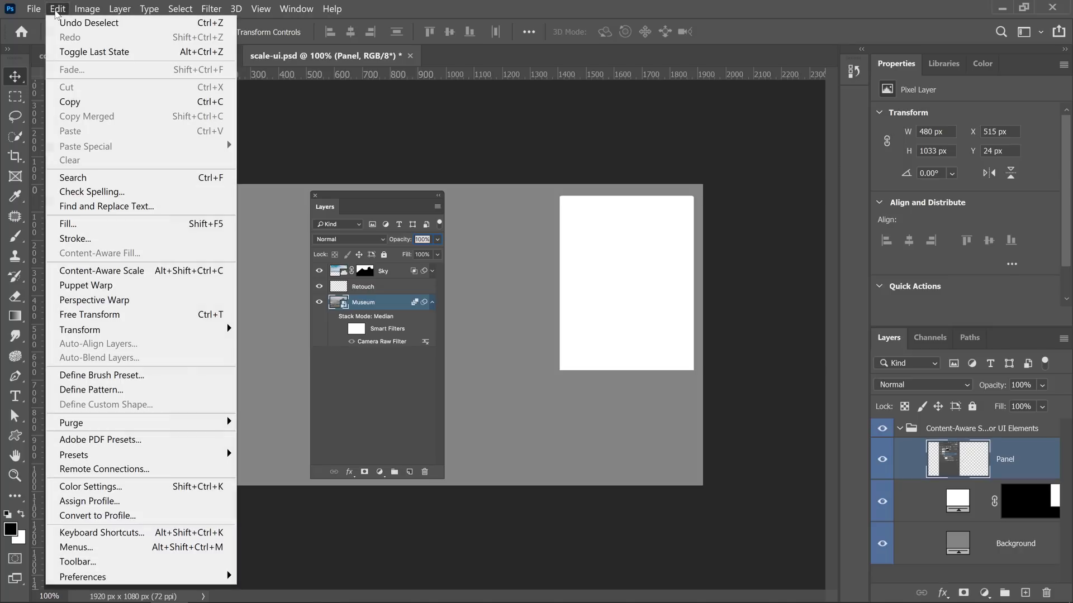
pyautogui.click(135, 270)
pyautogui.moveTo(354, 288); pyautogui.dragTo(493, 288)
pyautogui.moveTo(644, 219); pyautogui.dragTo(823, 240)
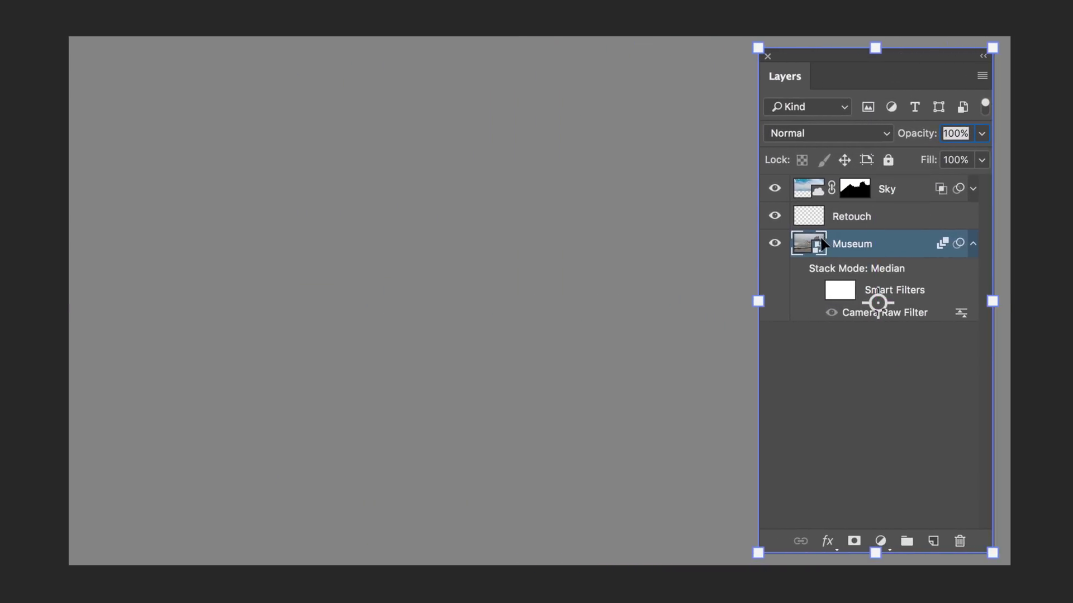
pyautogui.moveTo(878, 557); pyautogui.dragTo(881, 368)
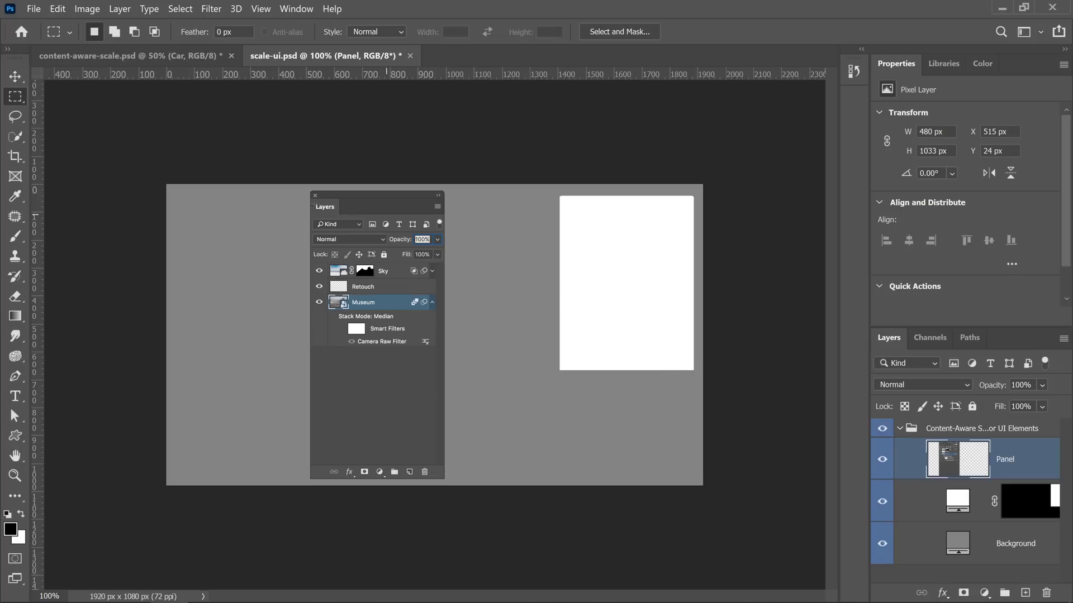
# Step: Select the panel's empty lower area and content-aware scale it into a thin strip
pyautogui.moveTo(286, 183); pyautogui.dragTo(493, 354)
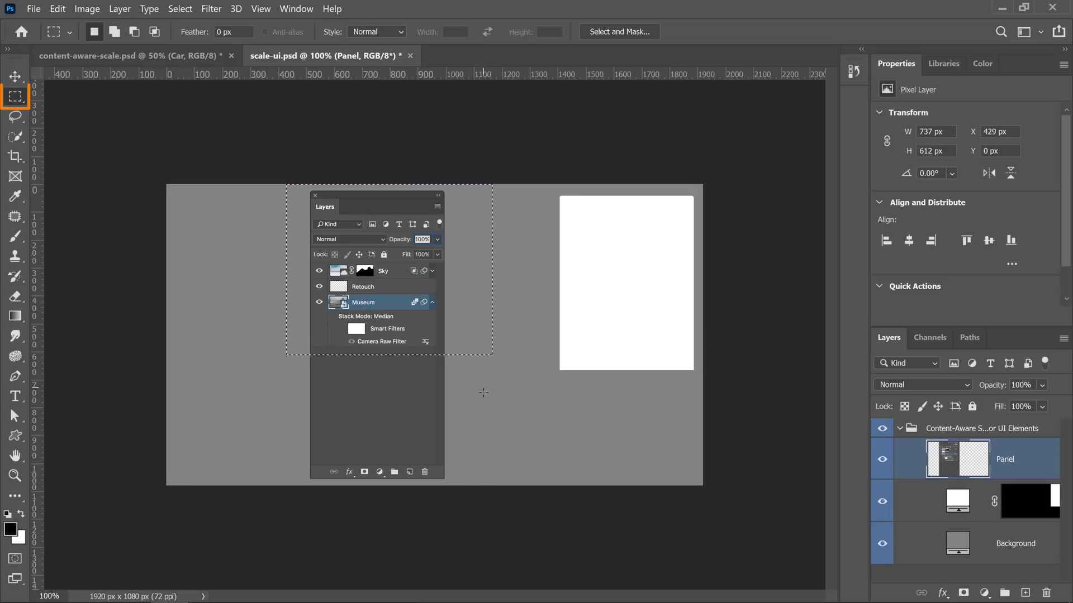
pyautogui.moveTo(324, 398); pyautogui.dragTo(250, 355)
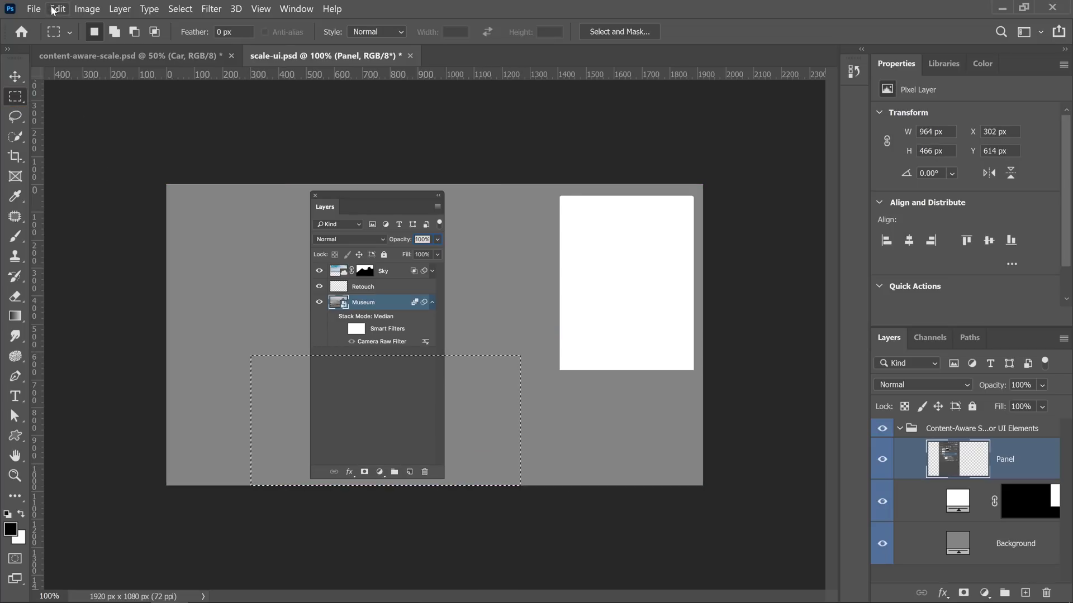
pyautogui.click(52, 10)
pyautogui.click(138, 273)
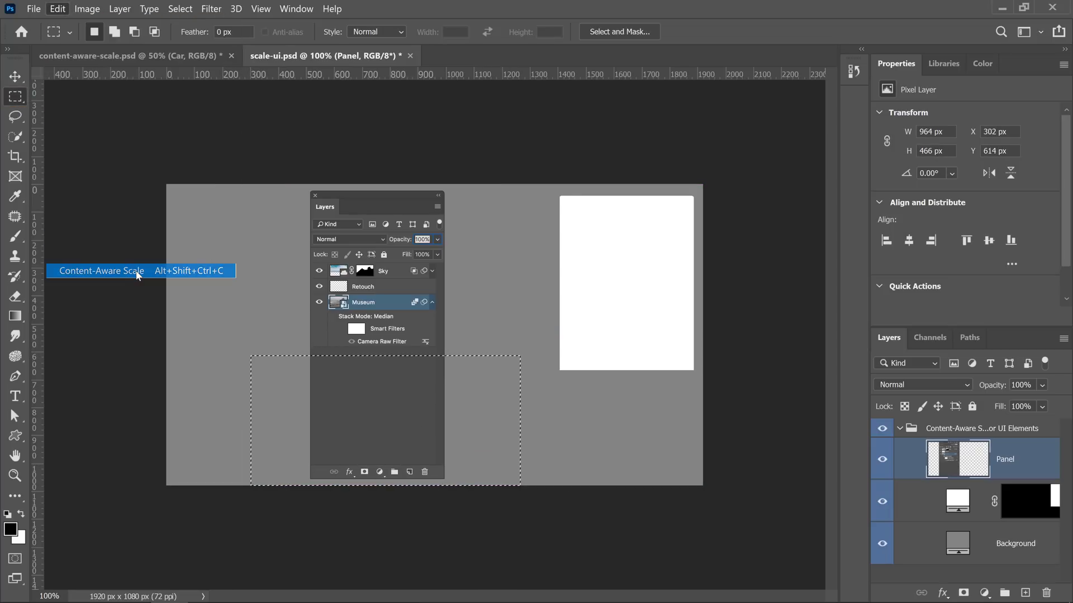
pyautogui.moveTo(378, 479); pyautogui.dragTo(378, 369)
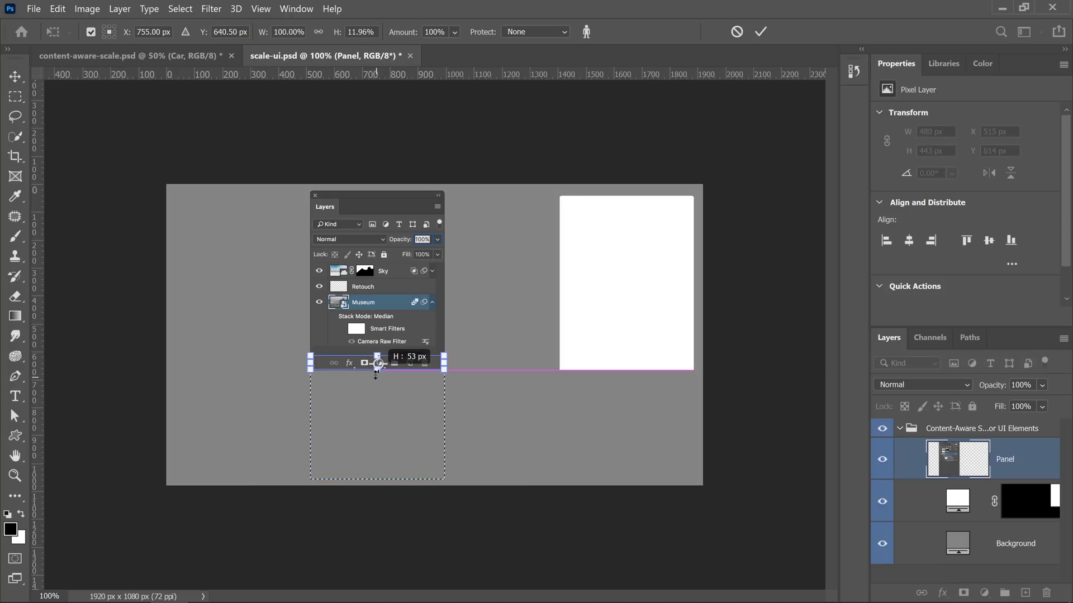
pyautogui.click(761, 32)
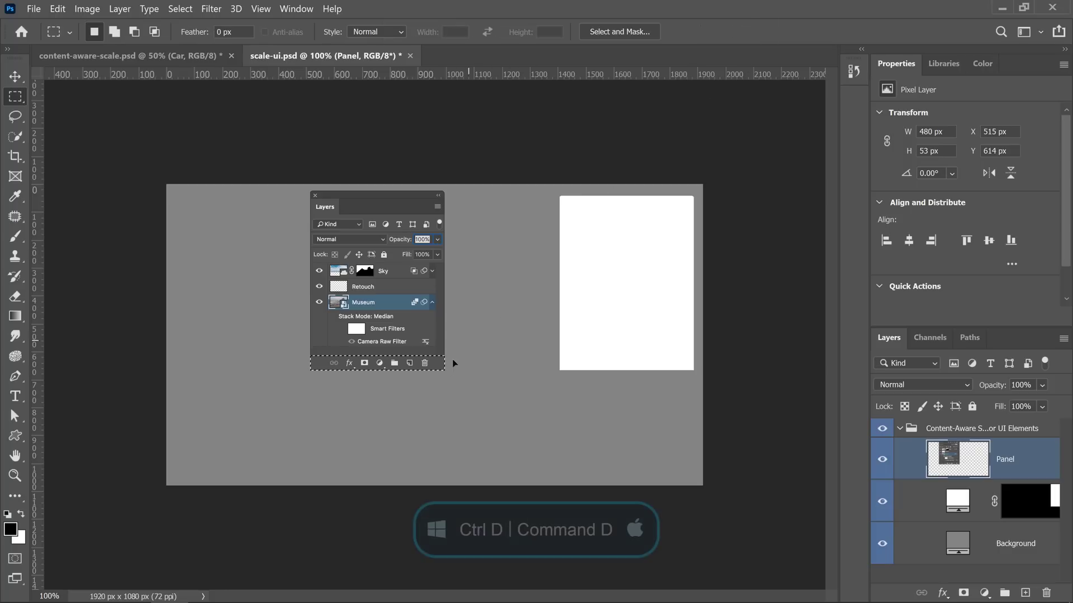
# Step: Deselect and move the shortened panel graphic beside the white rectangle
pyautogui.hotkey('ctrl', 'd')
pyautogui.press('v')
pyautogui.moveTo(402, 288); pyautogui.dragTo(642, 300)
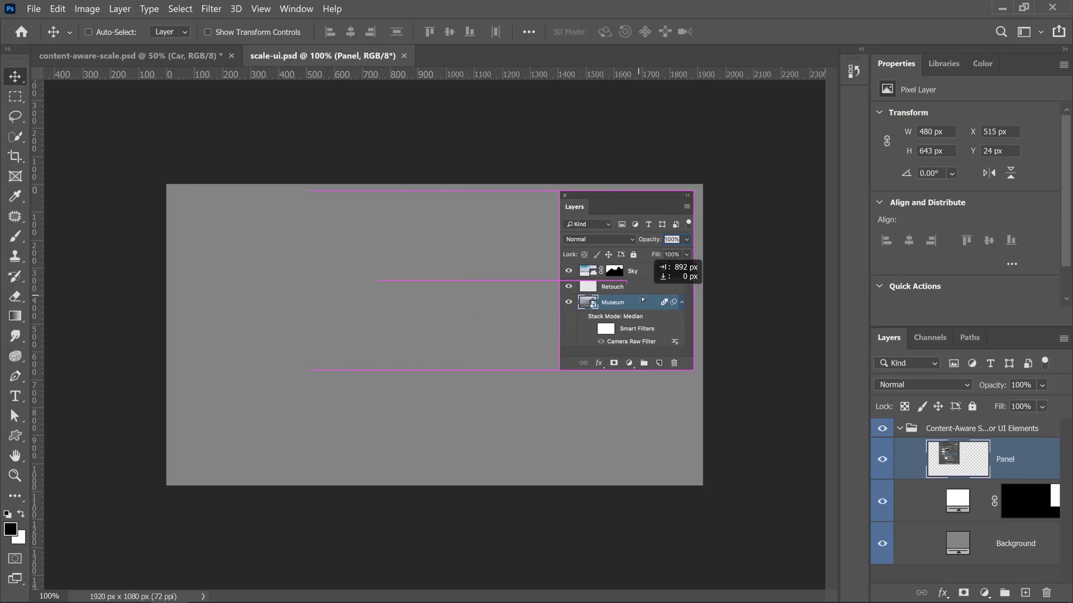